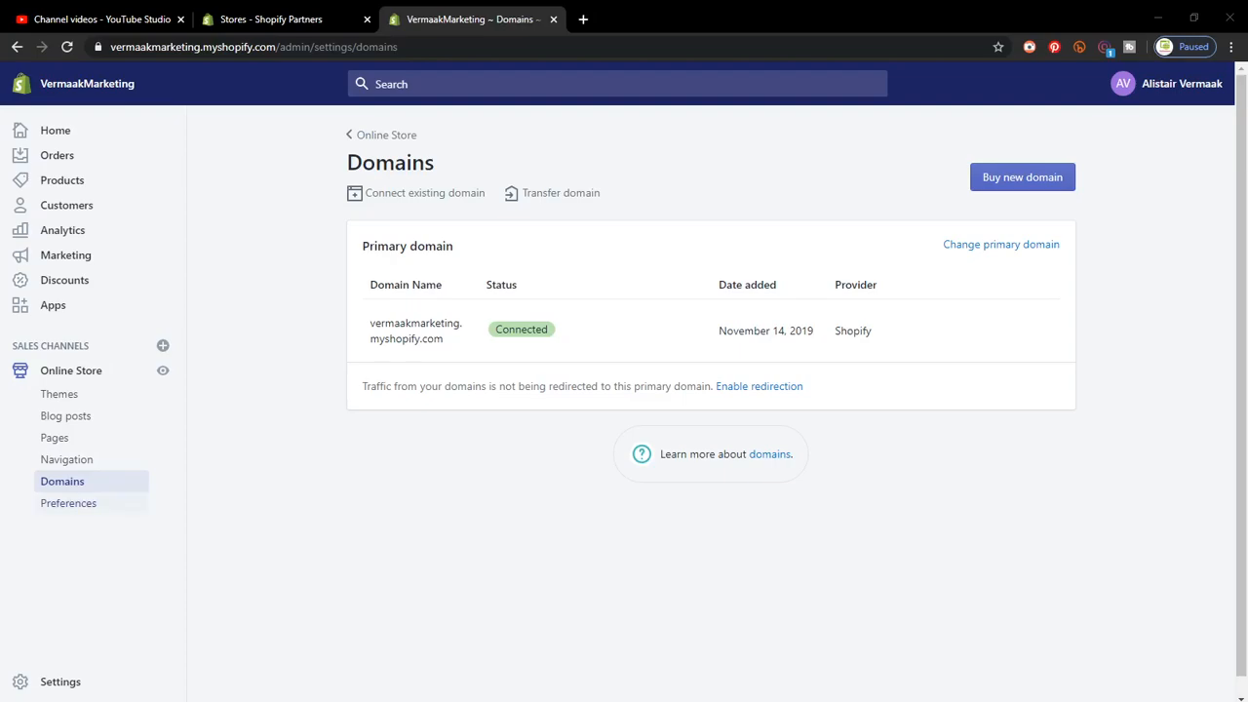
Step: Open Online Store Preferences and scroll to the Google Analytics account section
{"action": "left_click", "coordinate": [69, 504]}
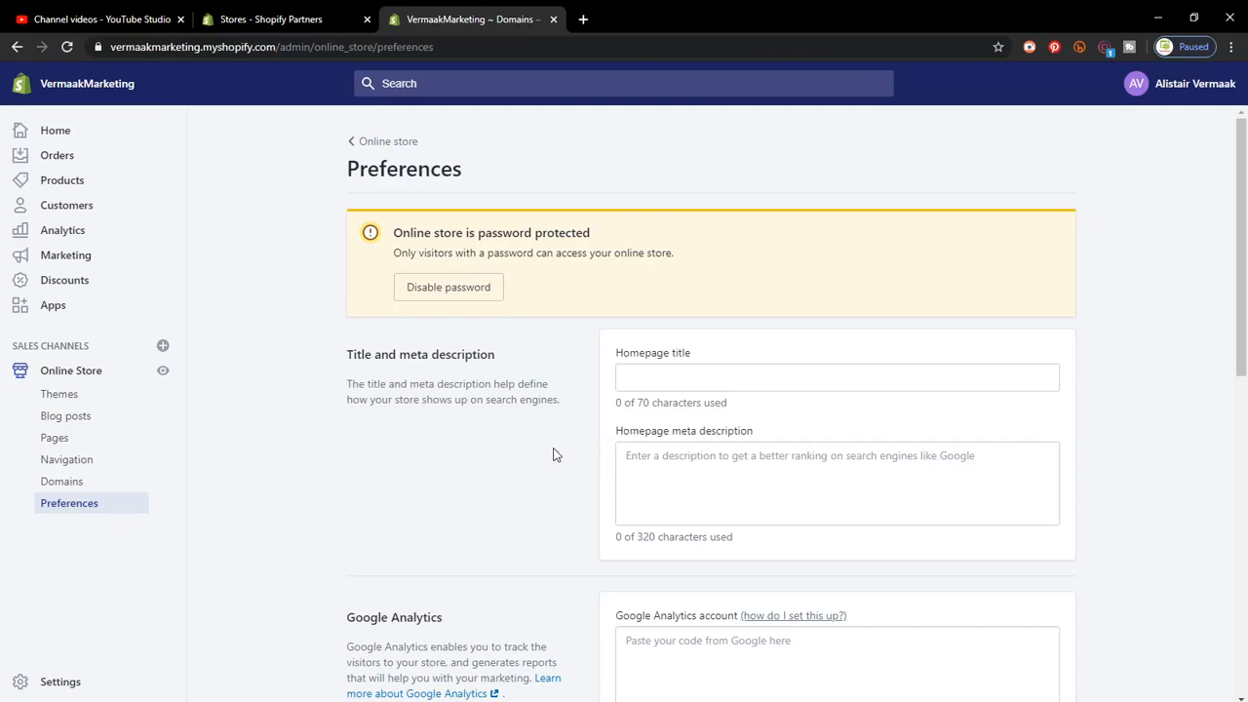
{"action": "scroll", "coordinate": [552, 454], "scroll_direction": "down", "scroll_amount": 3}
{"action": "scroll", "coordinate": [571, 499], "scroll_direction": "down", "scroll_amount": 4}
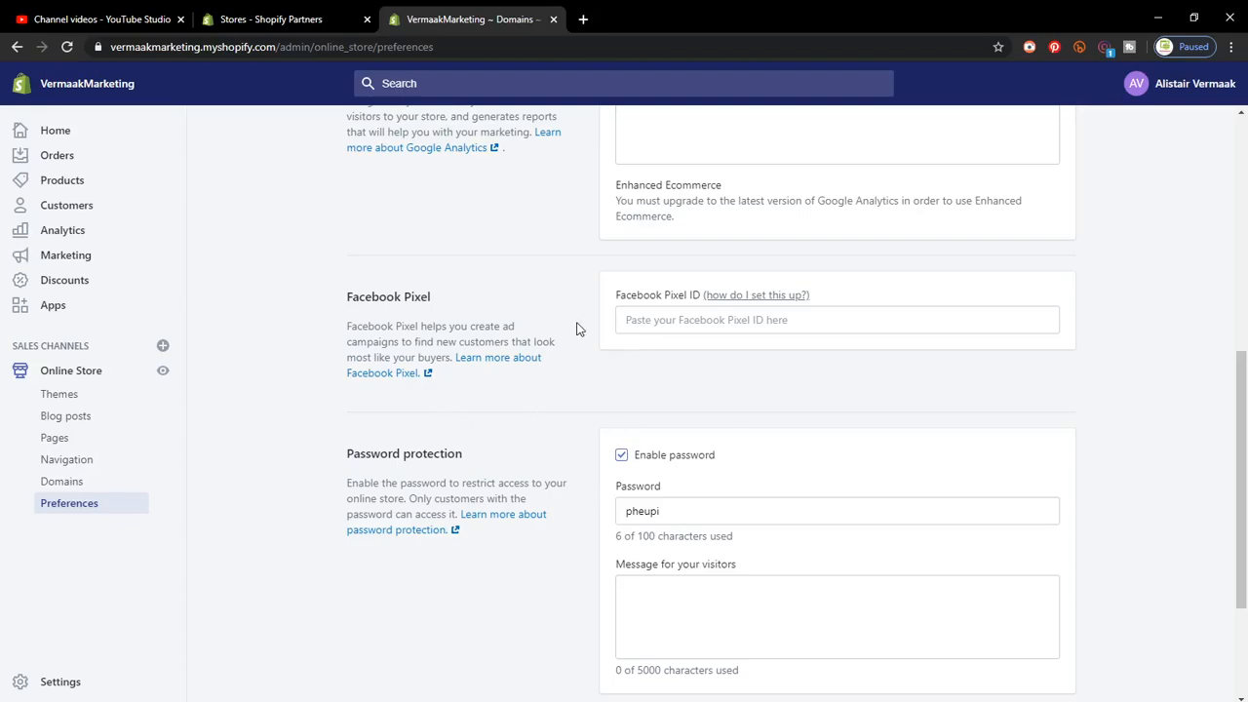
{"action": "scroll", "coordinate": [560, 444], "scroll_direction": "down", "scroll_amount": 2}
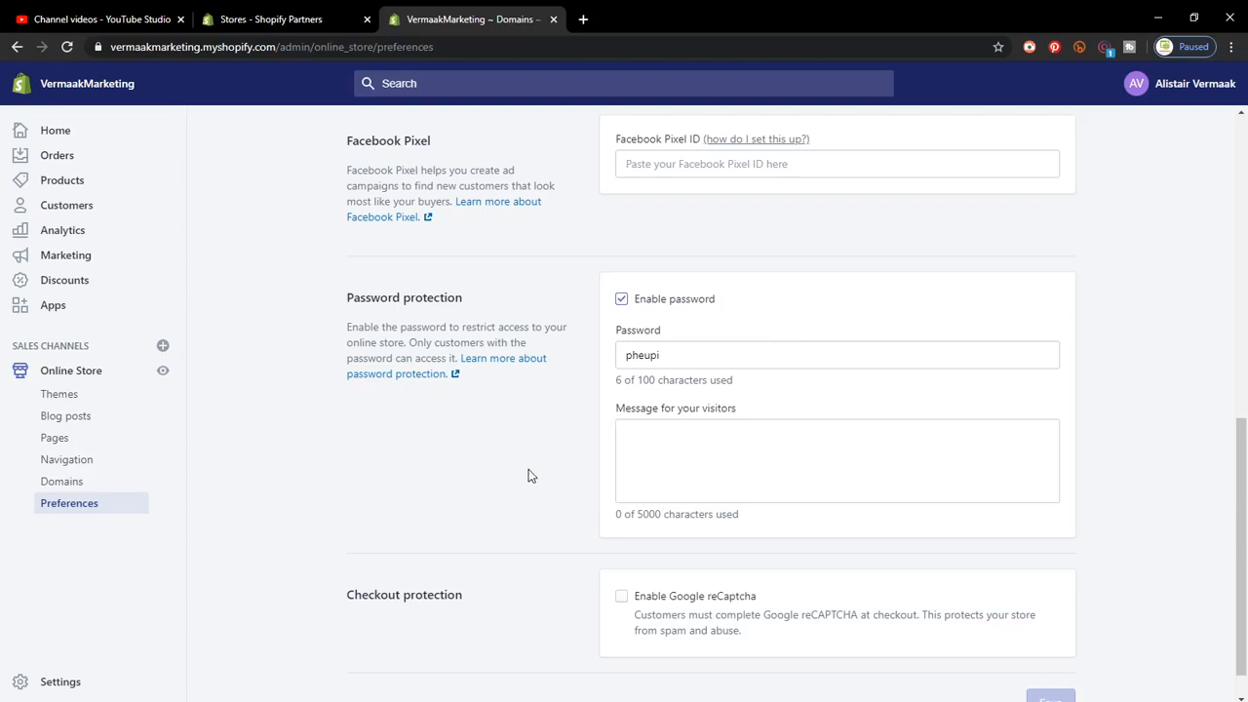
{"action": "scroll", "coordinate": [528, 468], "scroll_direction": "down", "scroll_amount": 1}
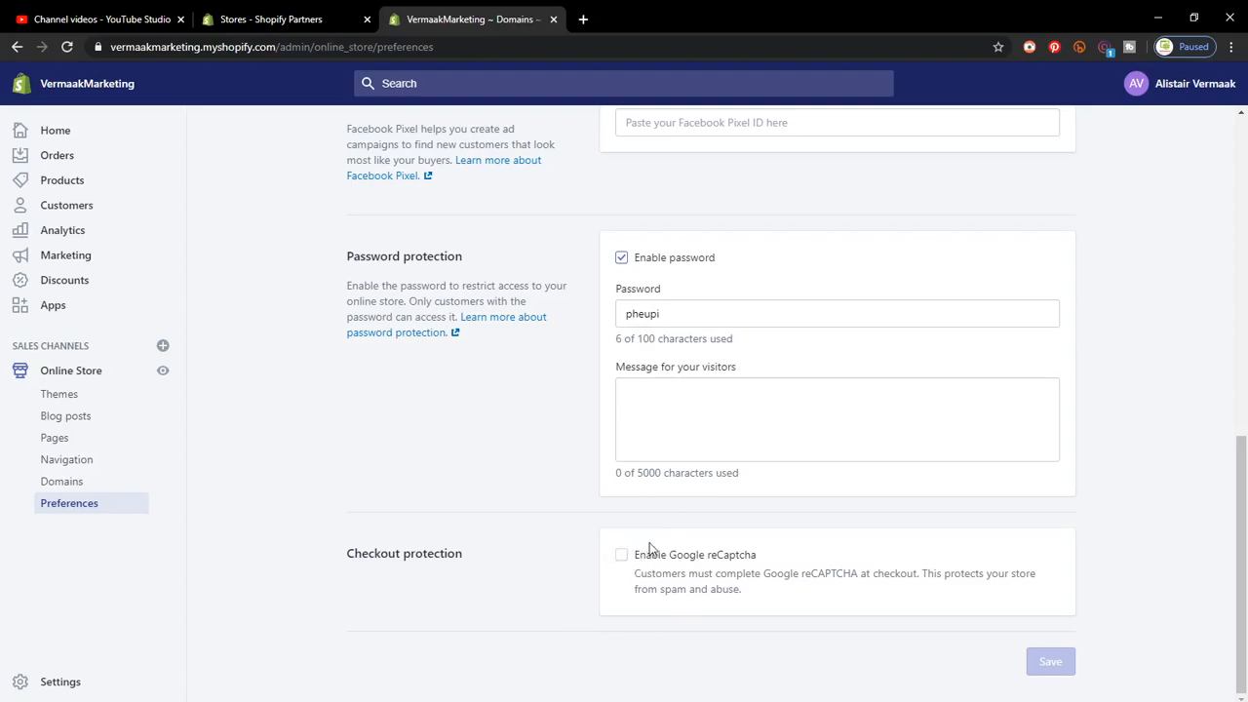
{"action": "scroll", "coordinate": [585, 570], "scroll_direction": "up", "scroll_amount": 8}
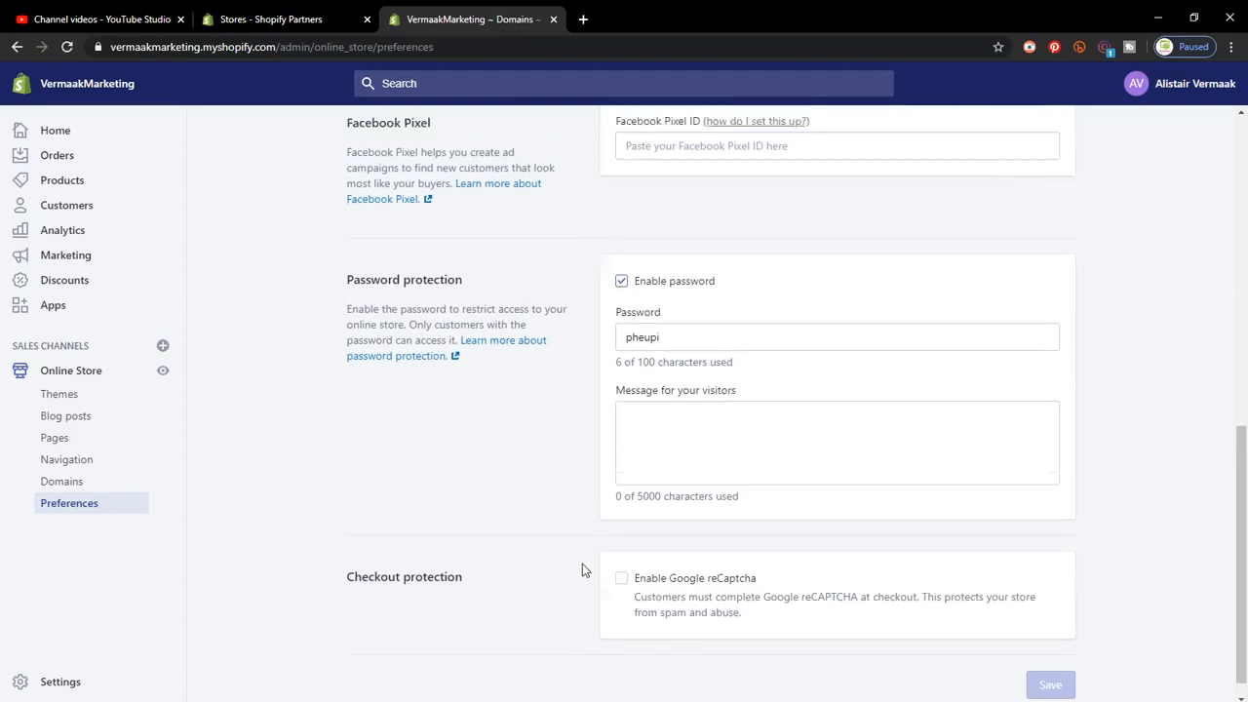
{"action": "scroll", "coordinate": [581, 569], "scroll_direction": "up", "scroll_amount": 1}
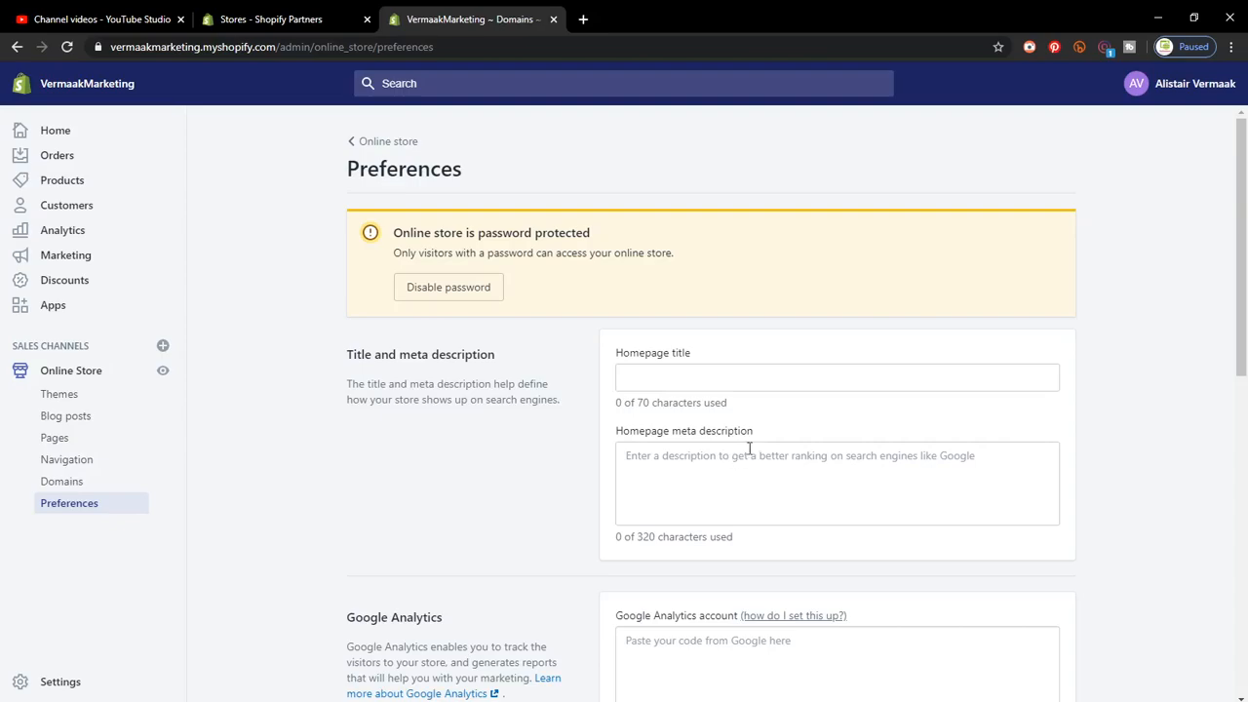
{"action": "scroll", "coordinate": [751, 444], "scroll_direction": "down", "scroll_amount": 3}
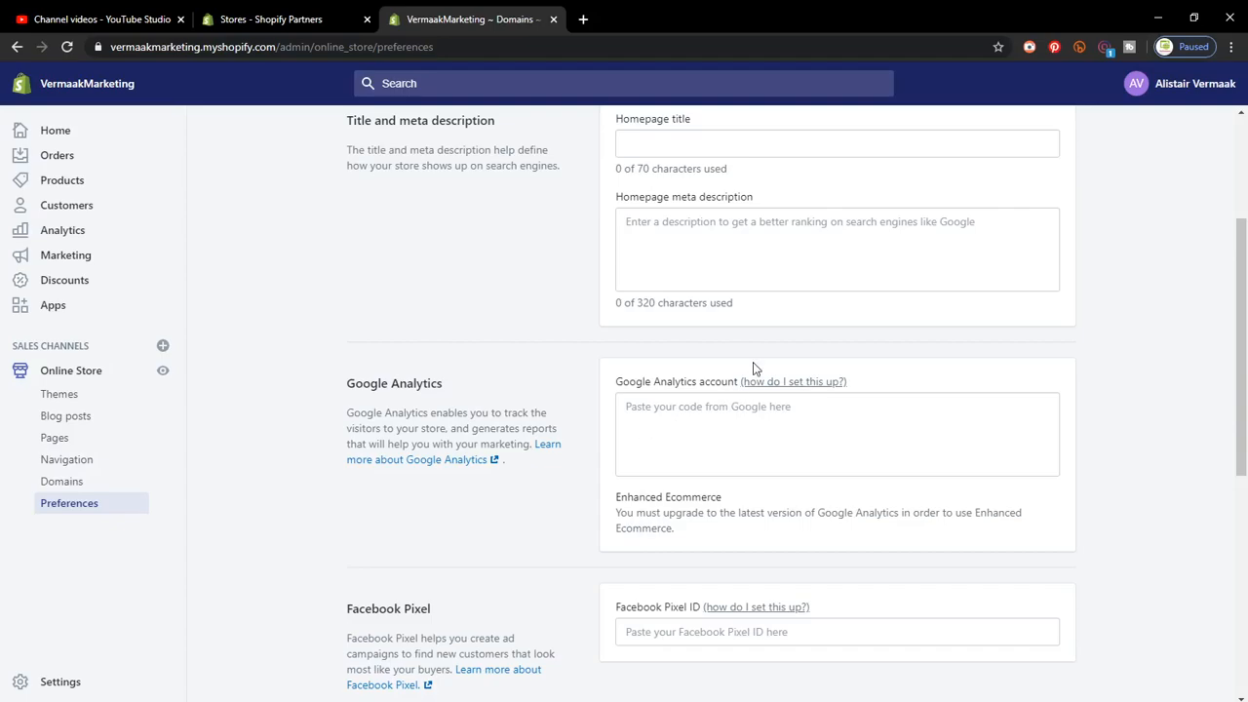
Step: Load analytics.google.com in a new browser tab
{"action": "left_click", "coordinate": [583, 18]}
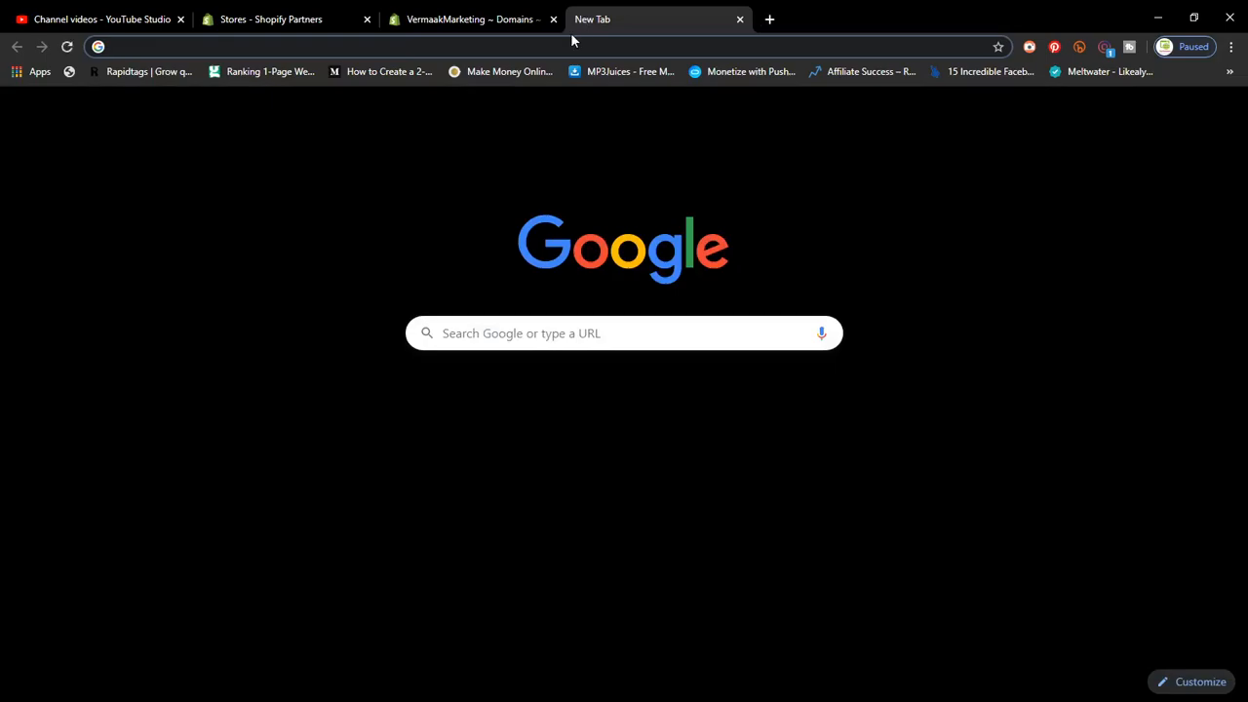
{"action": "type", "text": "analyt"}
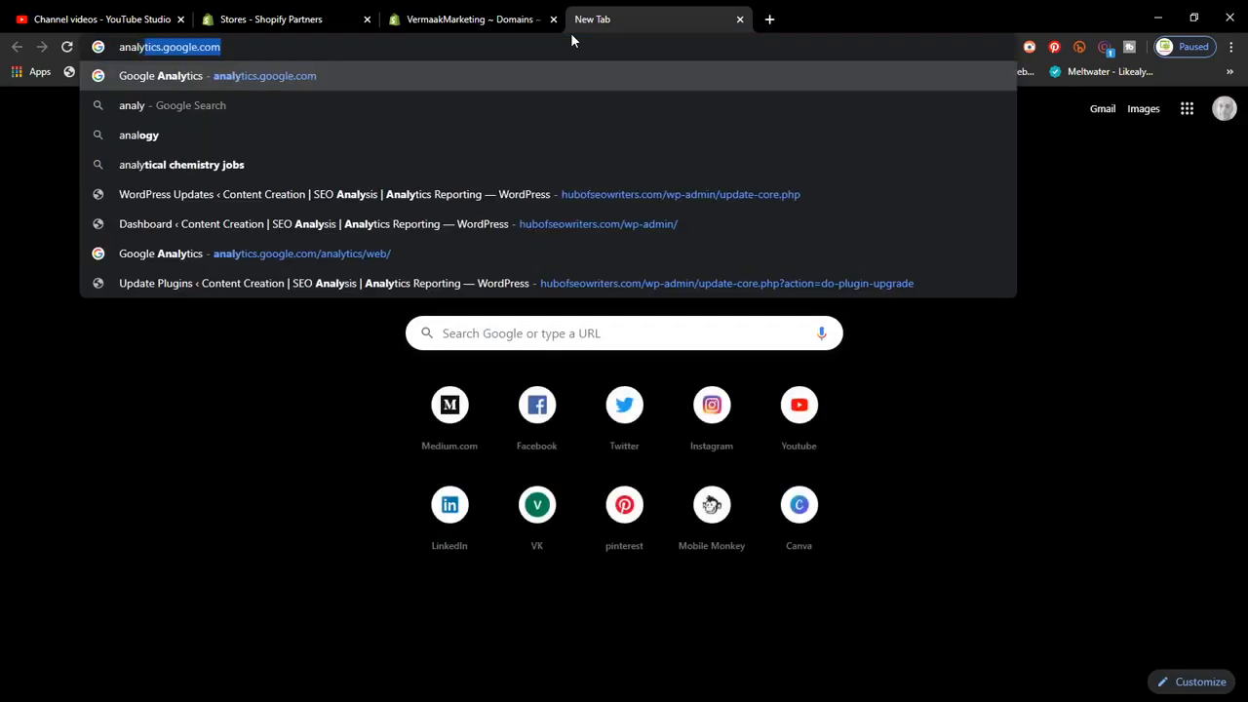
{"action": "type", "text": "i"}
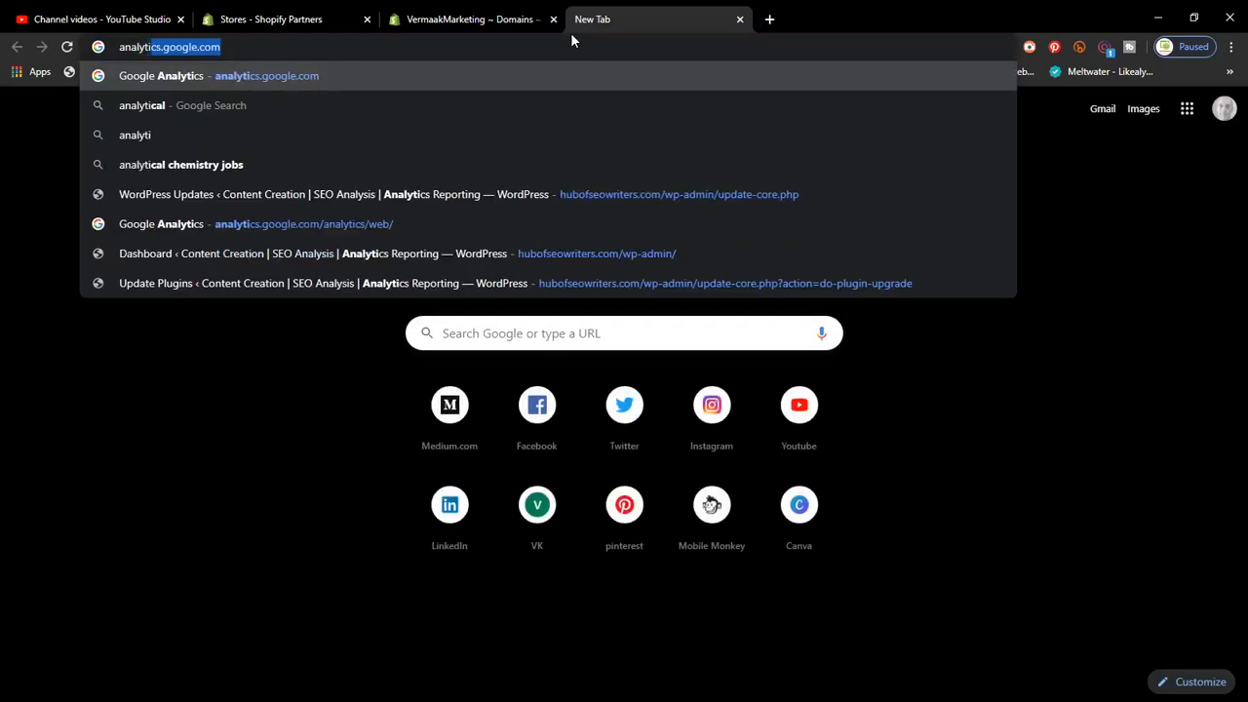
{"action": "key", "text": "Return"}
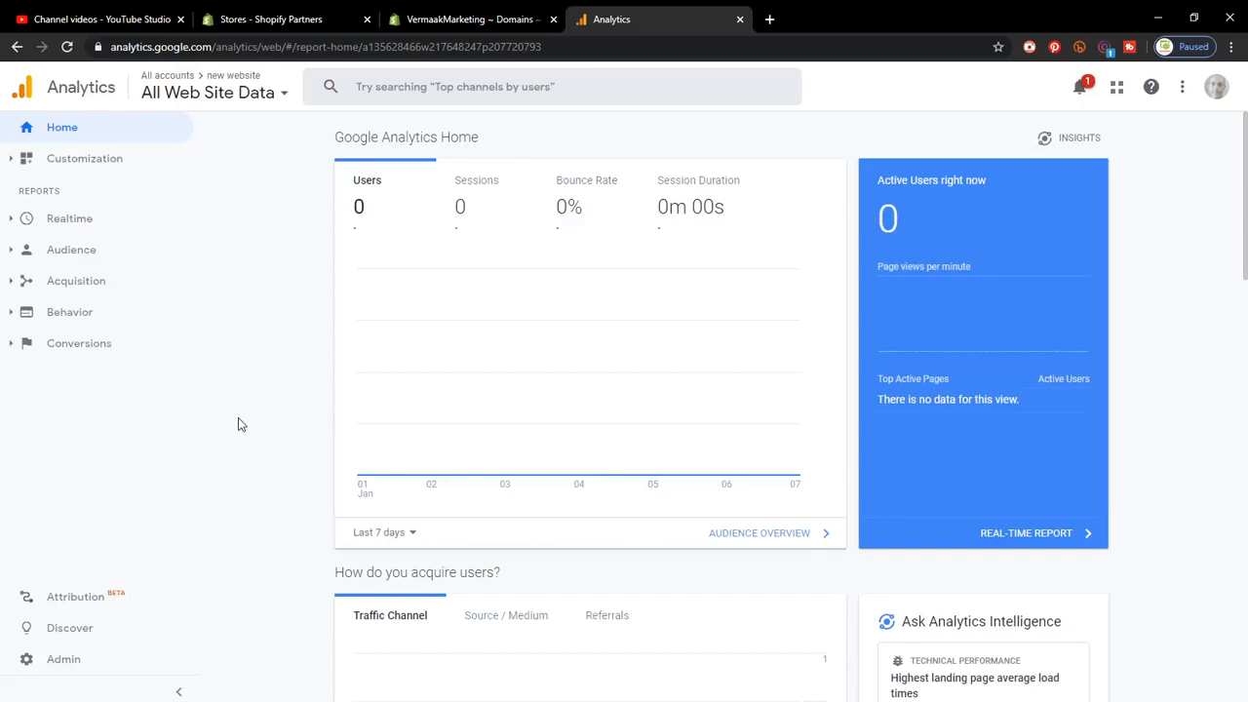
Step: Start the Create Account form from the Analytics Admin area
{"action": "left_click", "coordinate": [73, 664]}
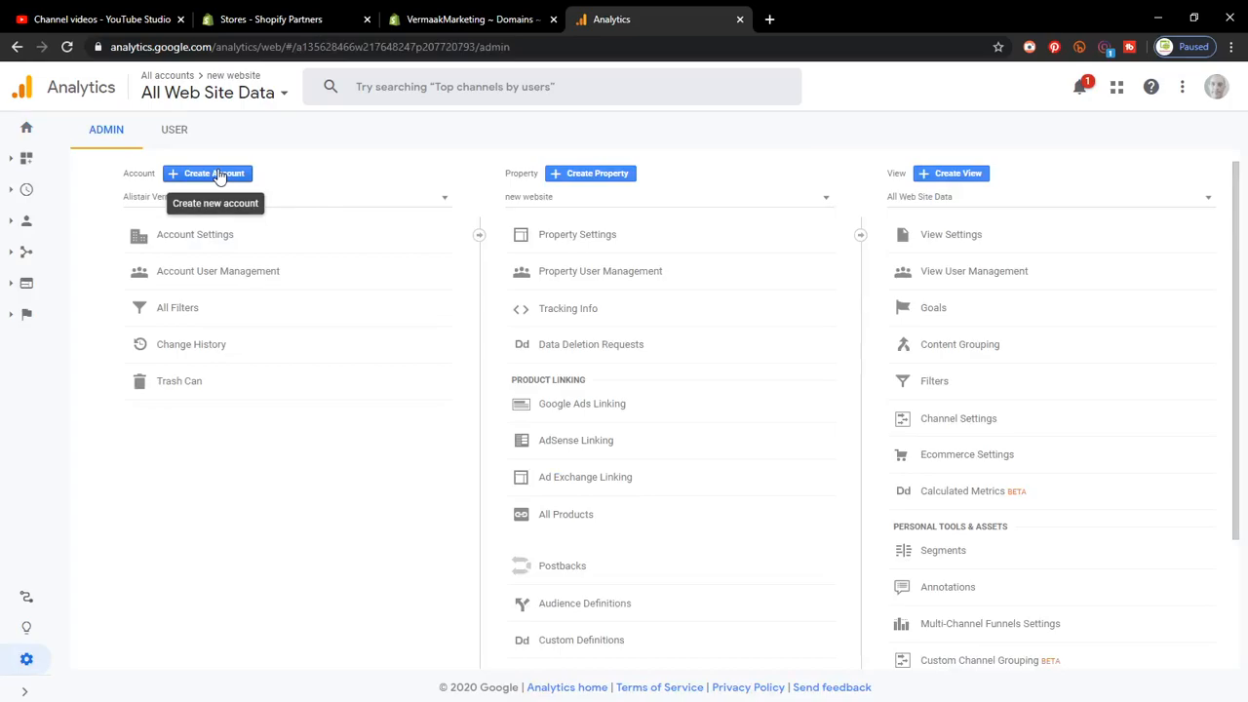
{"action": "left_click", "coordinate": [219, 176]}
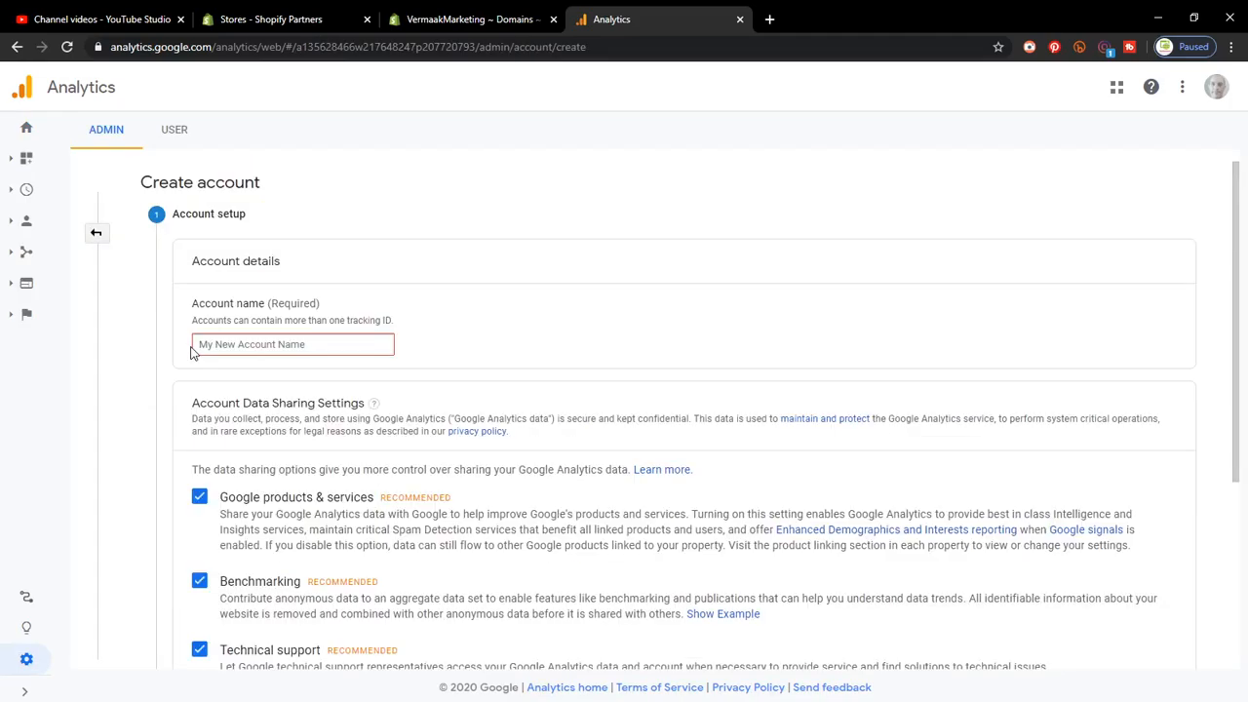
Step: Name the new Analytics account 'test' on the account setup form
{"action": "scroll", "coordinate": [385, 397], "scroll_direction": "down", "scroll_amount": 3}
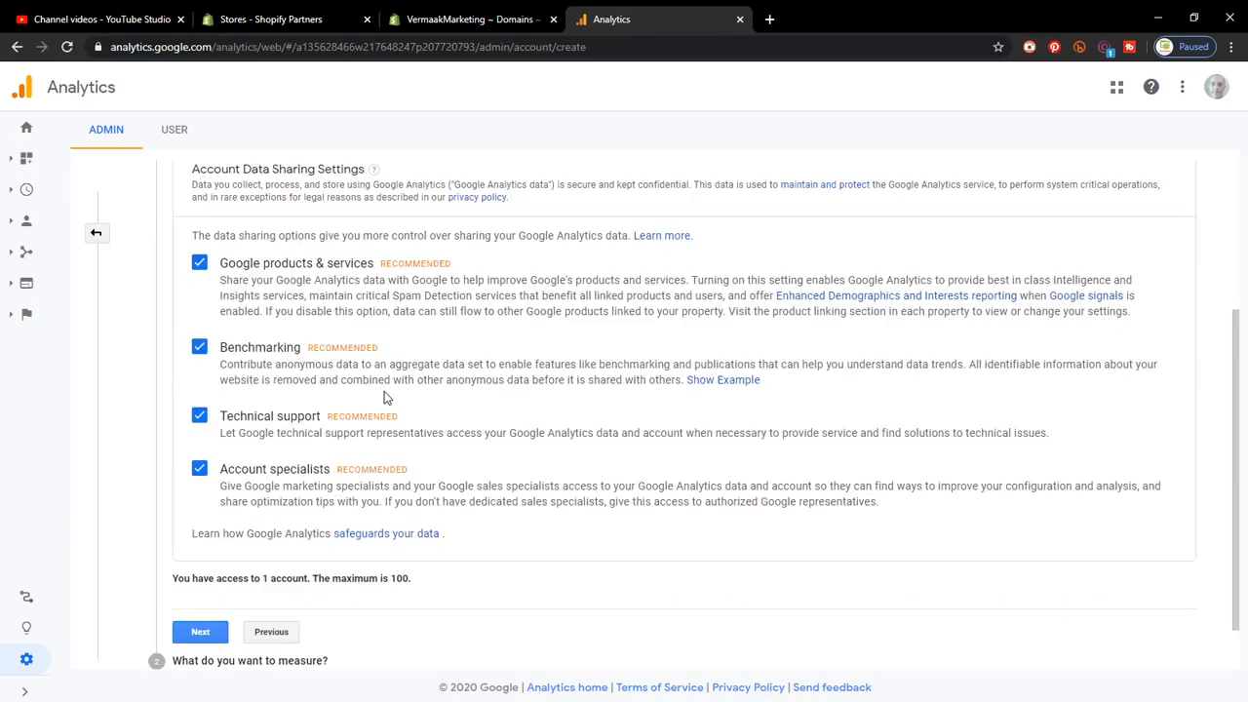
{"action": "scroll", "coordinate": [385, 397], "scroll_direction": "down", "scroll_amount": 1}
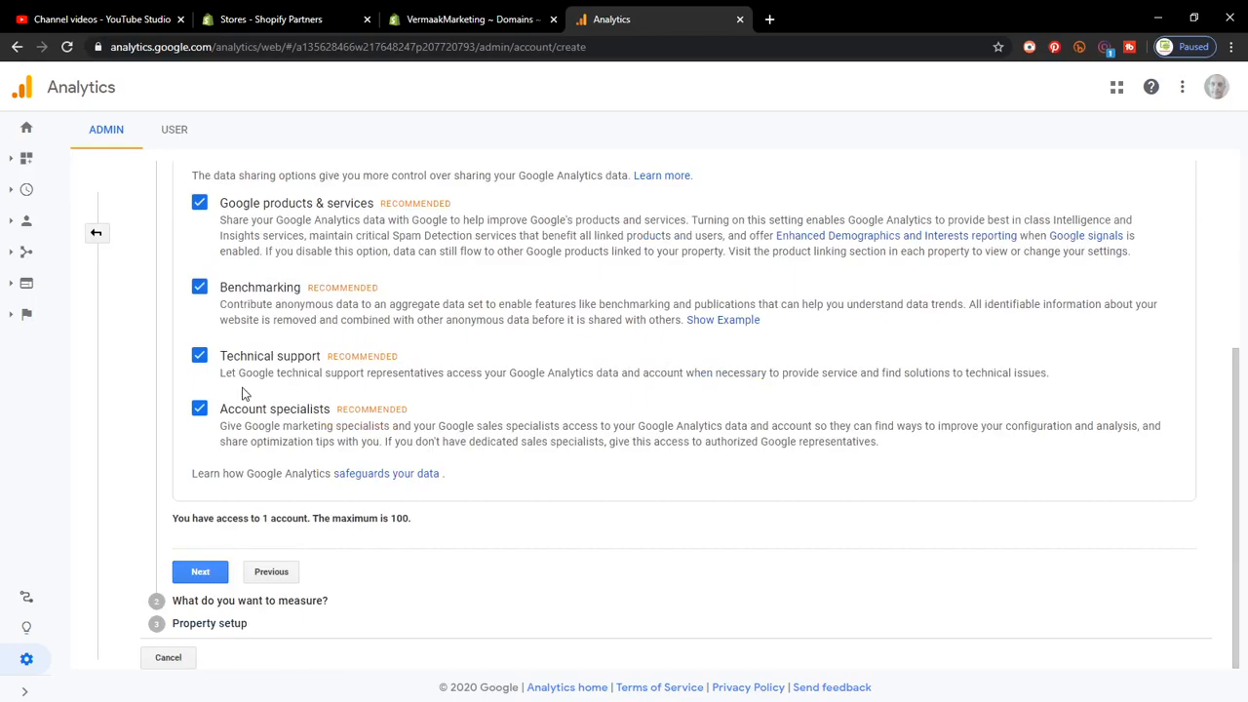
{"action": "left_click", "coordinate": [202, 574]}
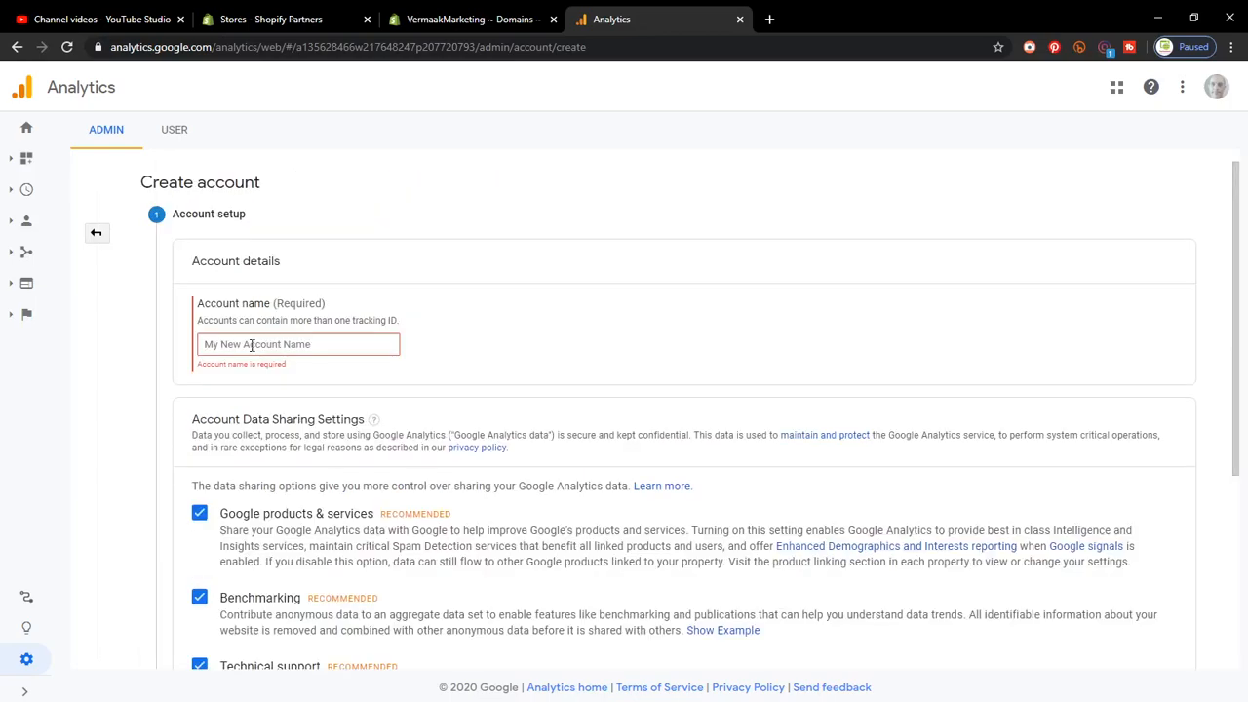
{"action": "left_click", "coordinate": [251, 344]}
{"action": "type", "text": "test"}
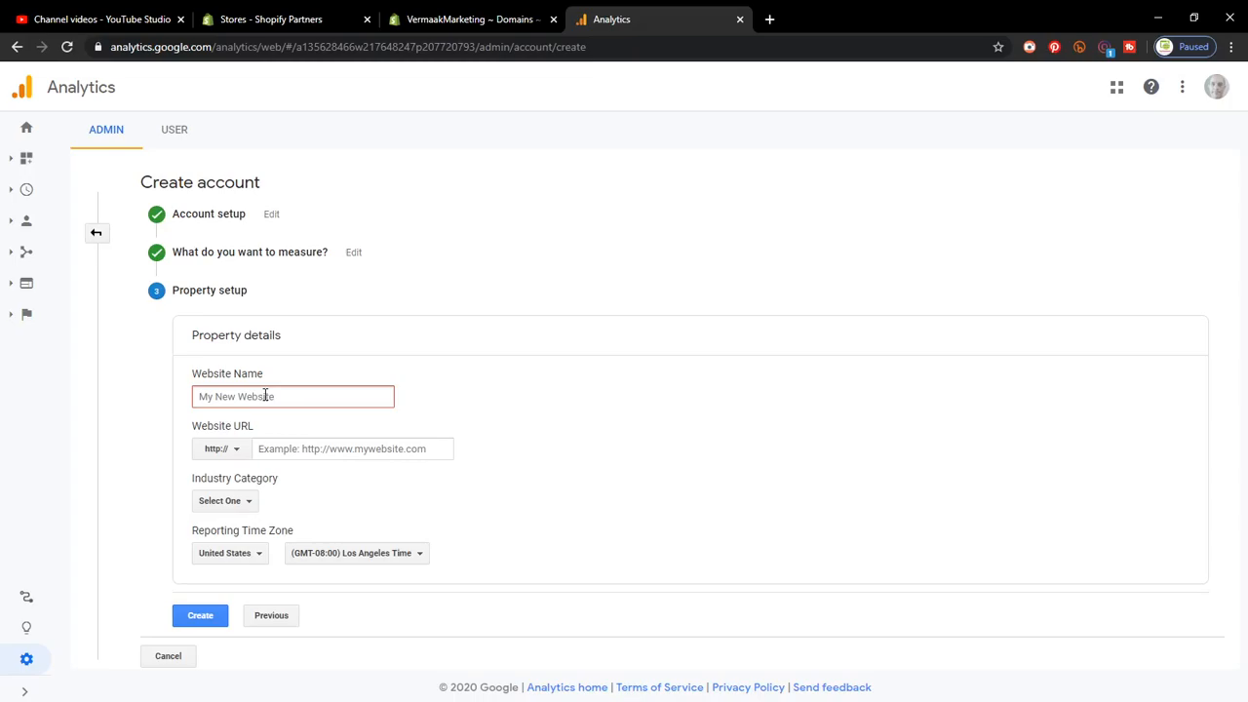
Step: Give the property name 'test', URL test.com, News industry and Andorra time zone, then create it
{"action": "type", "text": "test"}
{"action": "left_click", "coordinate": [298, 448]}
{"action": "type", "text": "t"}
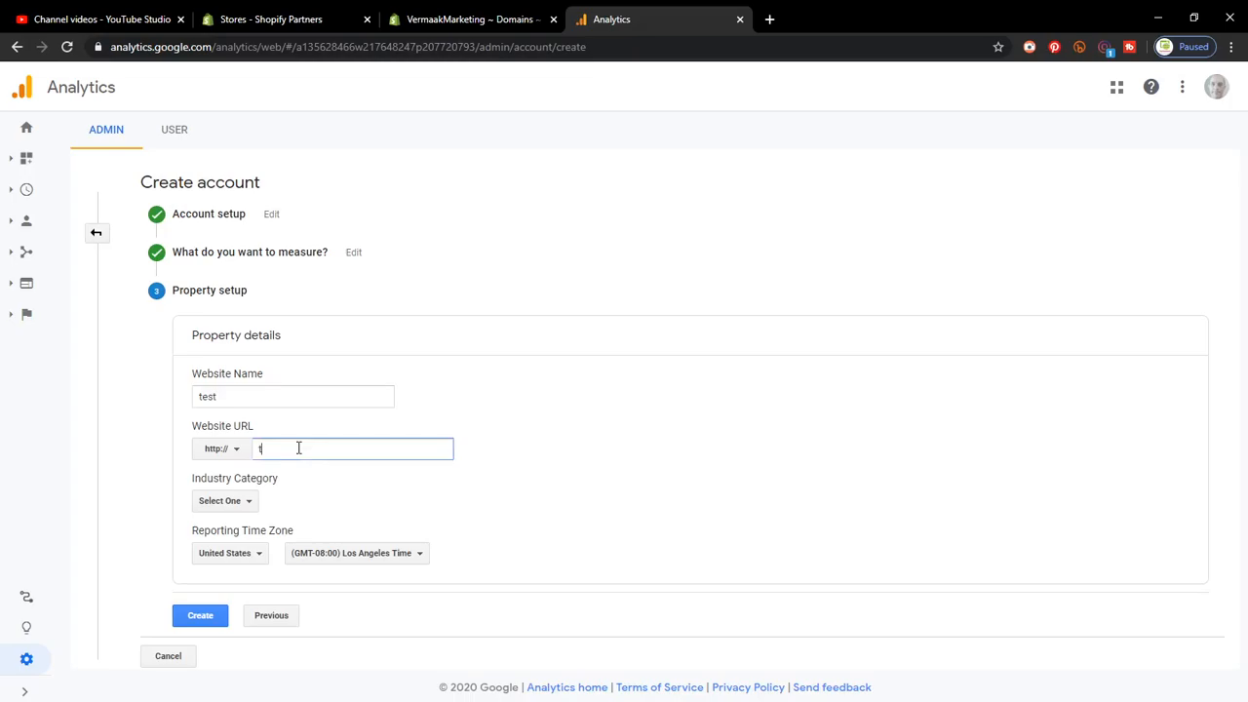
{"action": "type", "text": "est.com"}
{"action": "left_click", "coordinate": [238, 502]}
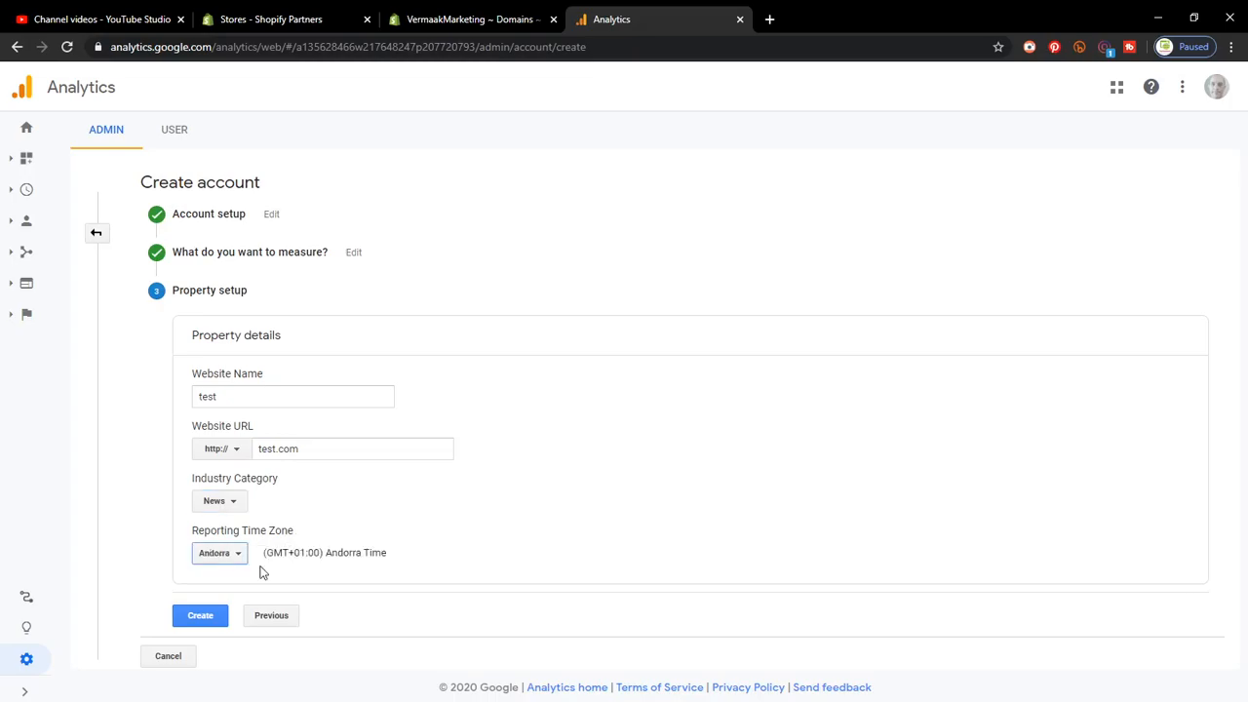
{"action": "left_click", "coordinate": [202, 616]}
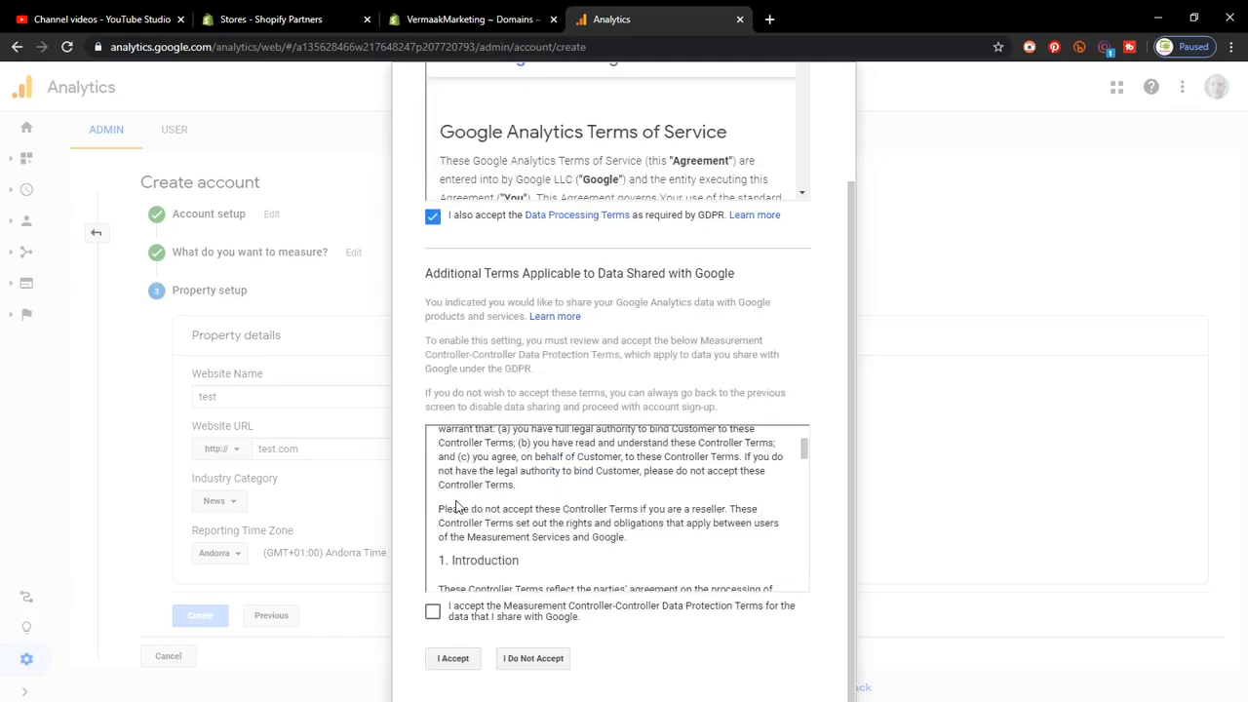
Step: Accept the GDPR and controller data protection terms in the Terms of Service
{"action": "left_click", "coordinate": [432, 611]}
{"action": "left_click", "coordinate": [454, 658]}
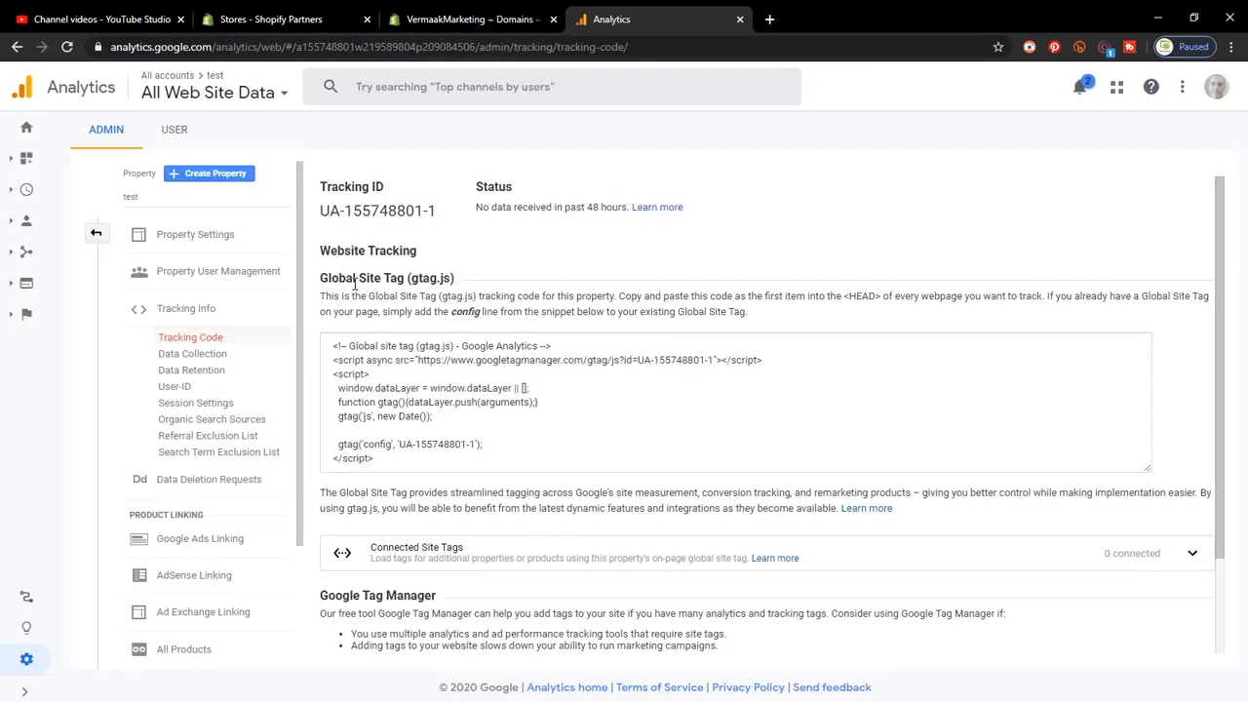
Step: Copy the Global Site Tag code and return to Shopify's Google Analytics account field
{"action": "left_click", "coordinate": [336, 349]}
{"action": "key", "text": "ctrl+c"}
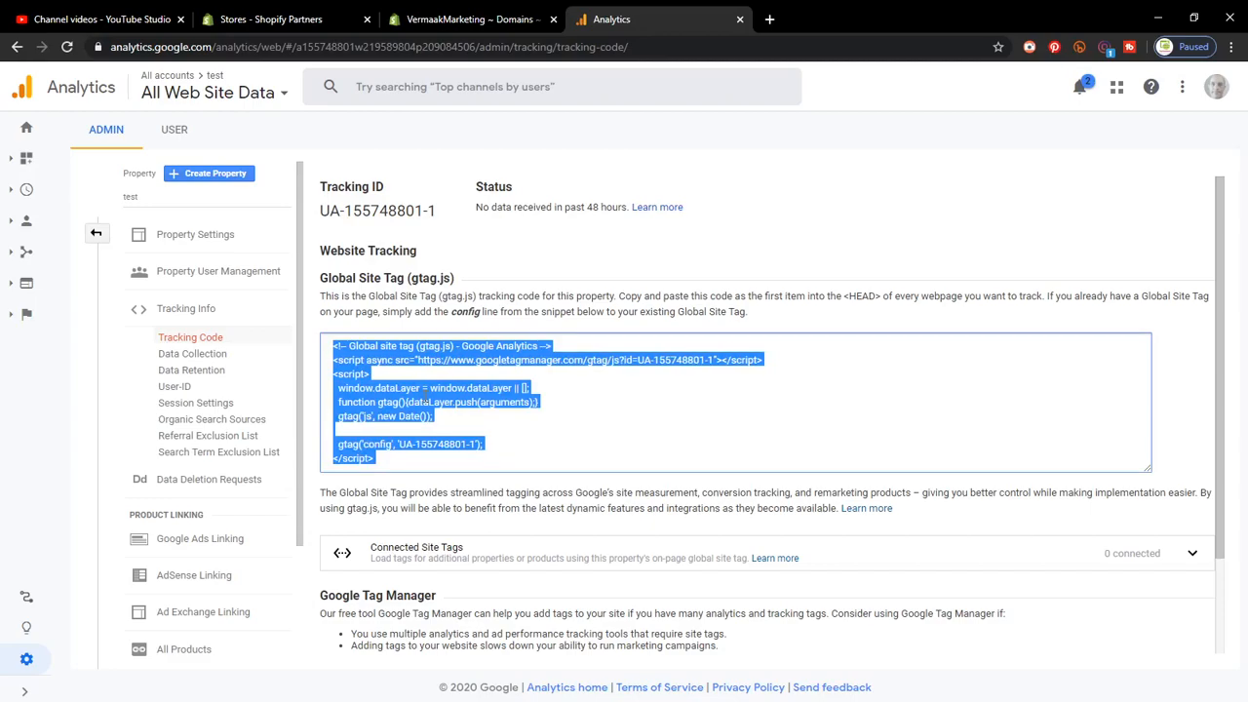
{"action": "key", "text": "ctrl+shift+Tab"}
{"action": "left_click", "coordinate": [704, 418]}
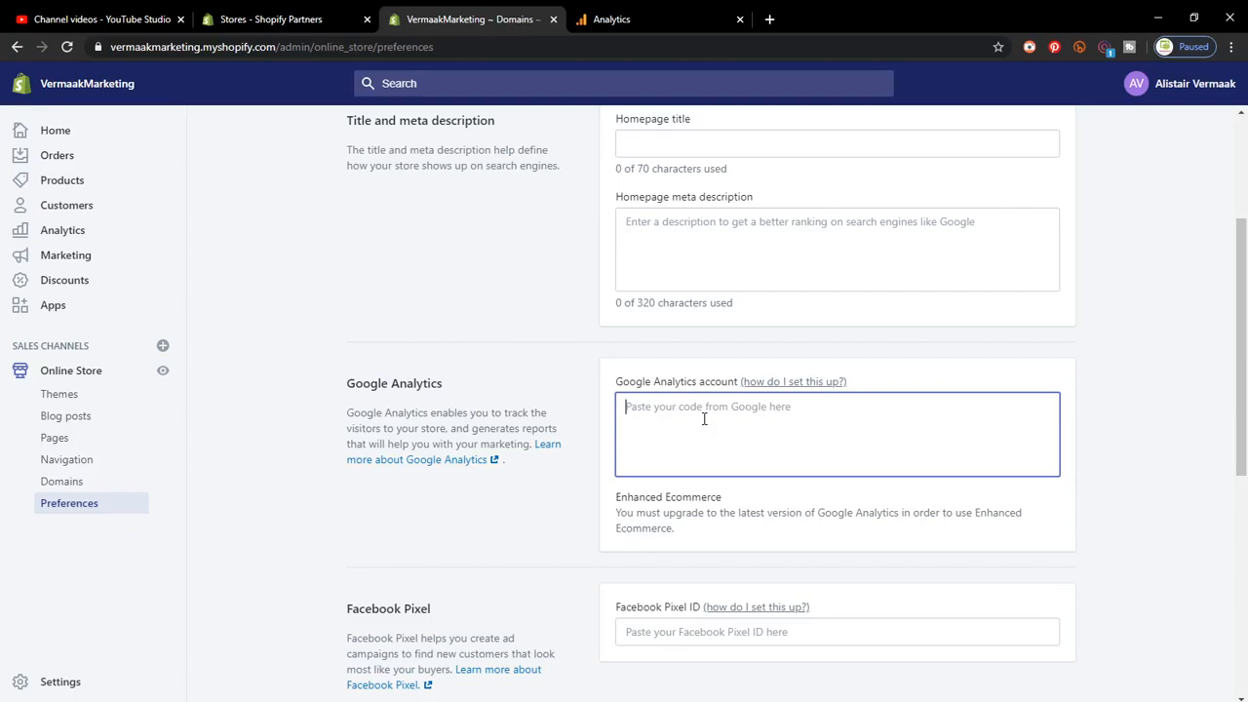
Step: Paste the copied Global Site Tag code into the Google Analytics account field
{"action": "key", "text": "ctrl+v"}
{"action": "key", "text": "ctrl+a"}
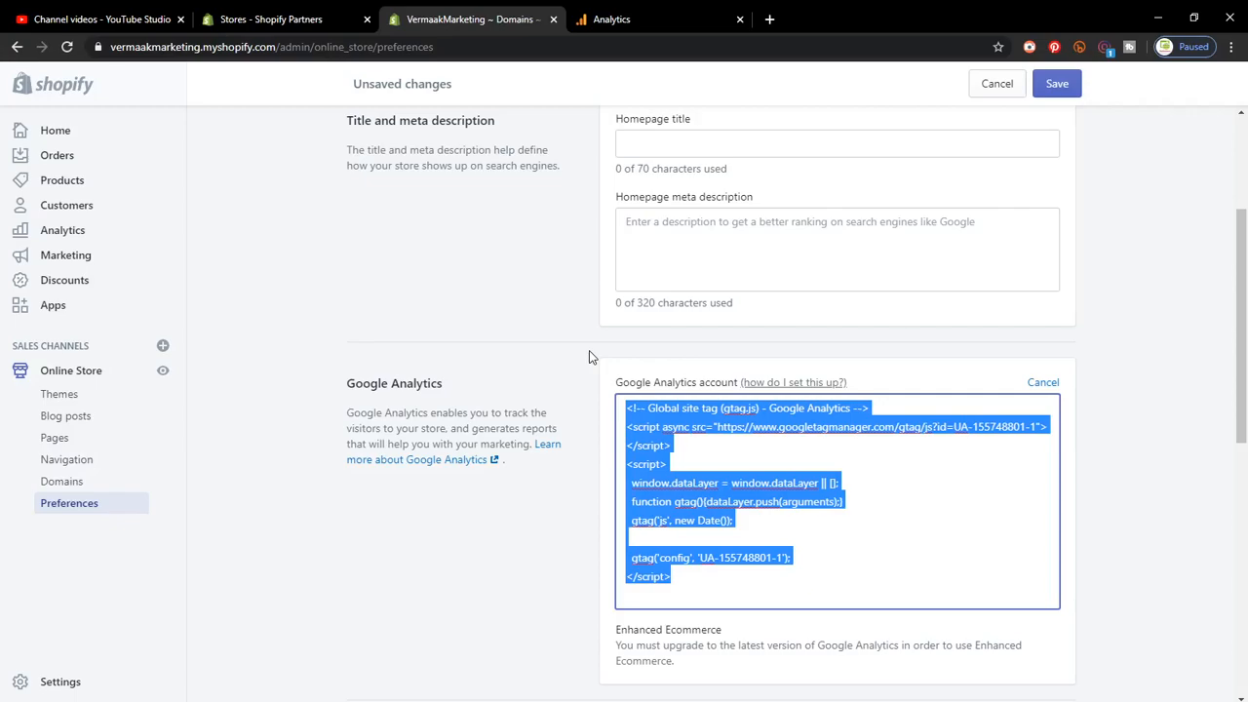
{"action": "scroll", "coordinate": [590, 353], "scroll_direction": "down", "scroll_amount": 5}
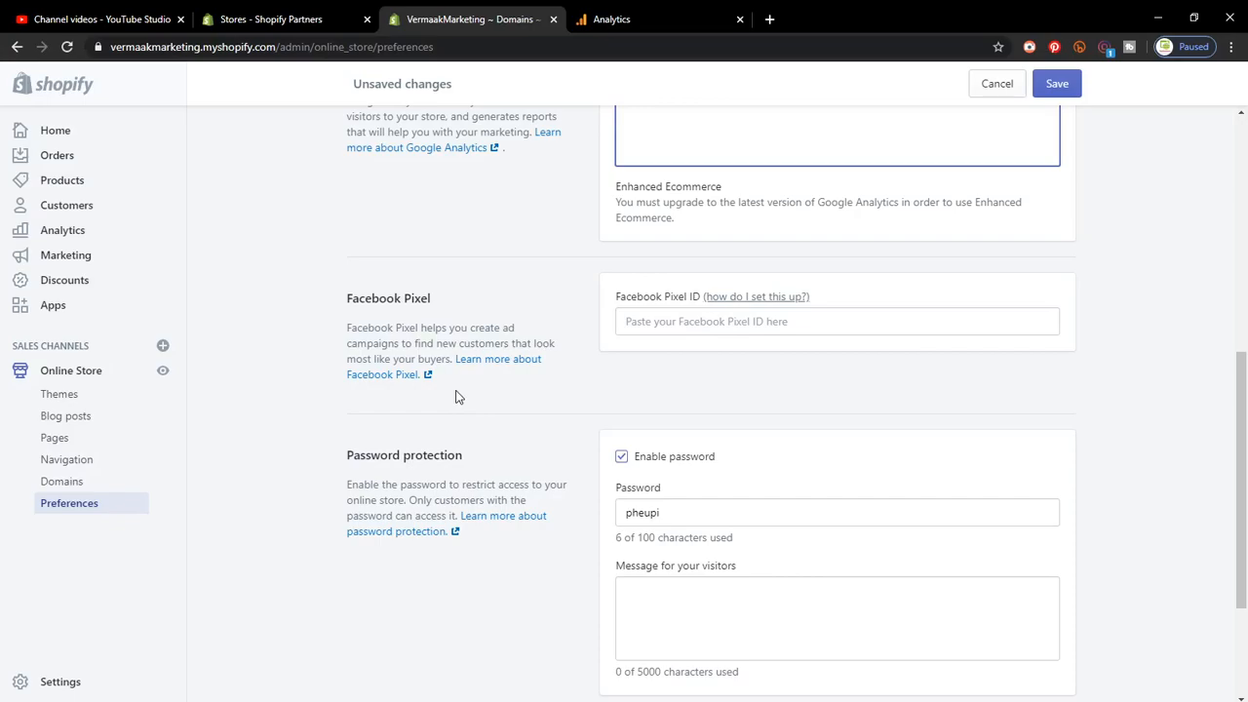
Step: Tick Enable Google reCaptcha under Checkout protection in Preferences
{"action": "scroll", "coordinate": [455, 396], "scroll_direction": "up", "scroll_amount": 1}
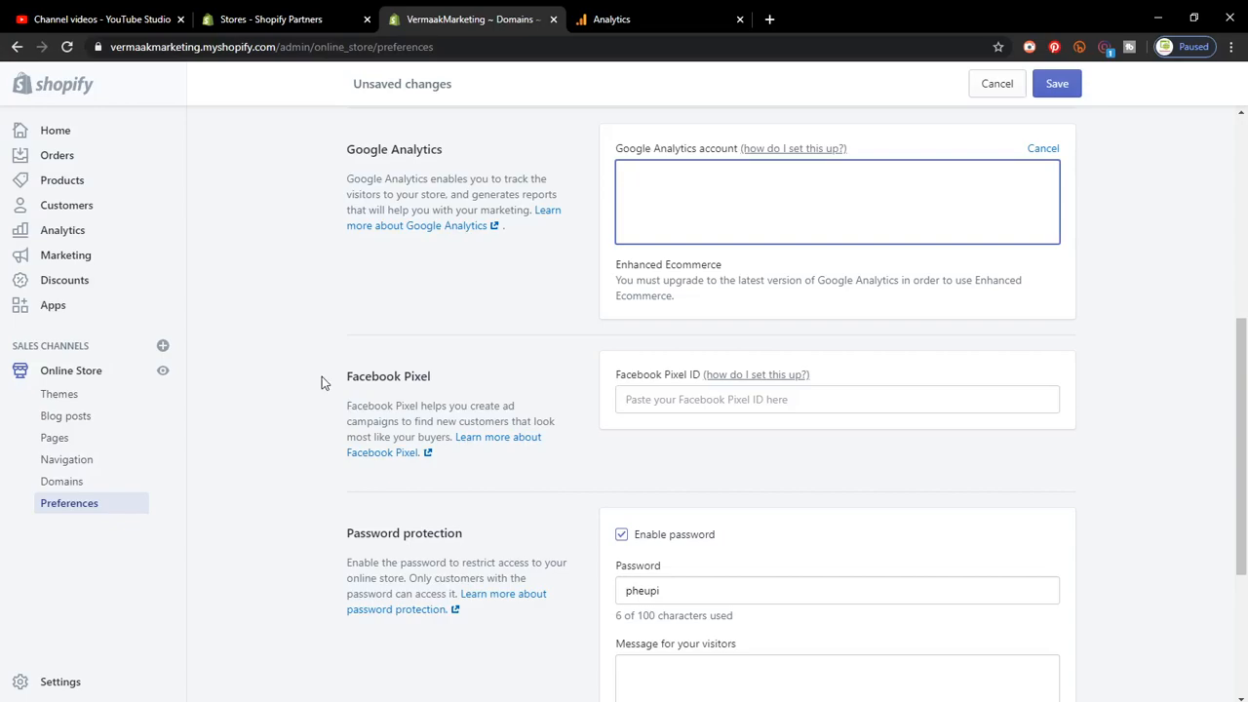
{"action": "scroll", "coordinate": [322, 382], "scroll_direction": "down", "scroll_amount": 3}
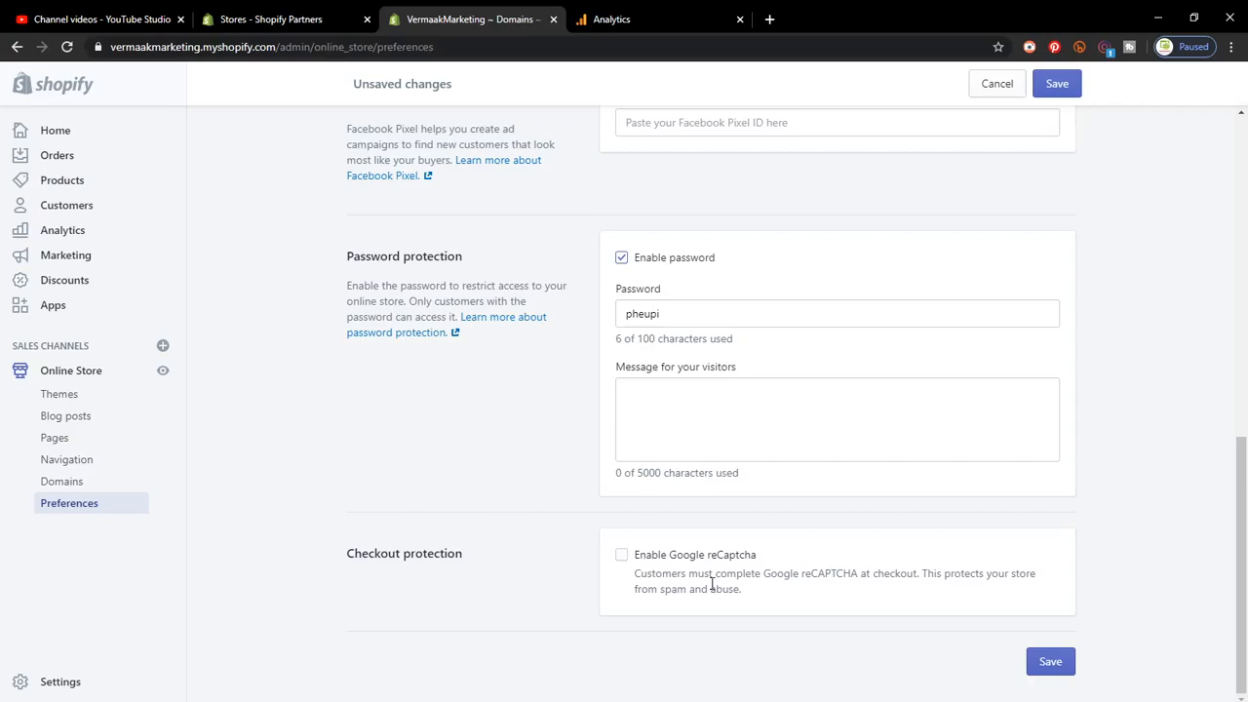
{"action": "left_click", "coordinate": [621, 554]}
{"action": "scroll", "coordinate": [467, 477], "scroll_direction": "up", "scroll_amount": 3}
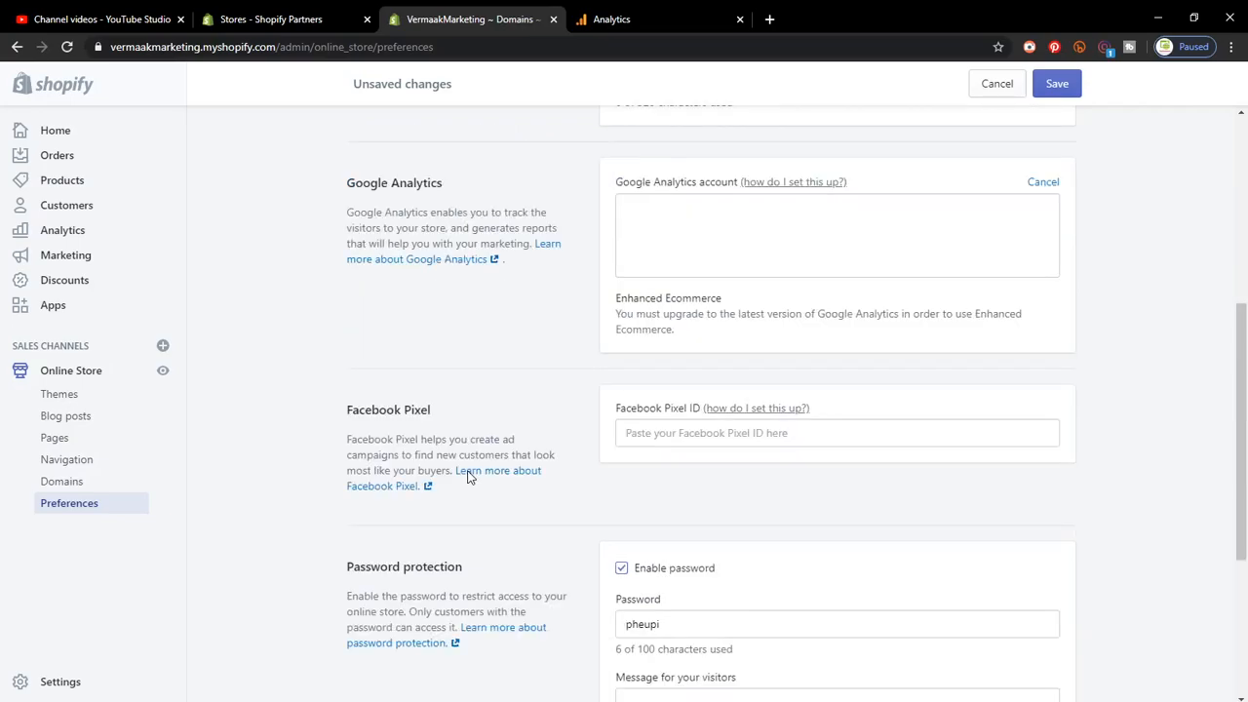
{"action": "scroll", "coordinate": [467, 476], "scroll_direction": "up", "scroll_amount": 4}
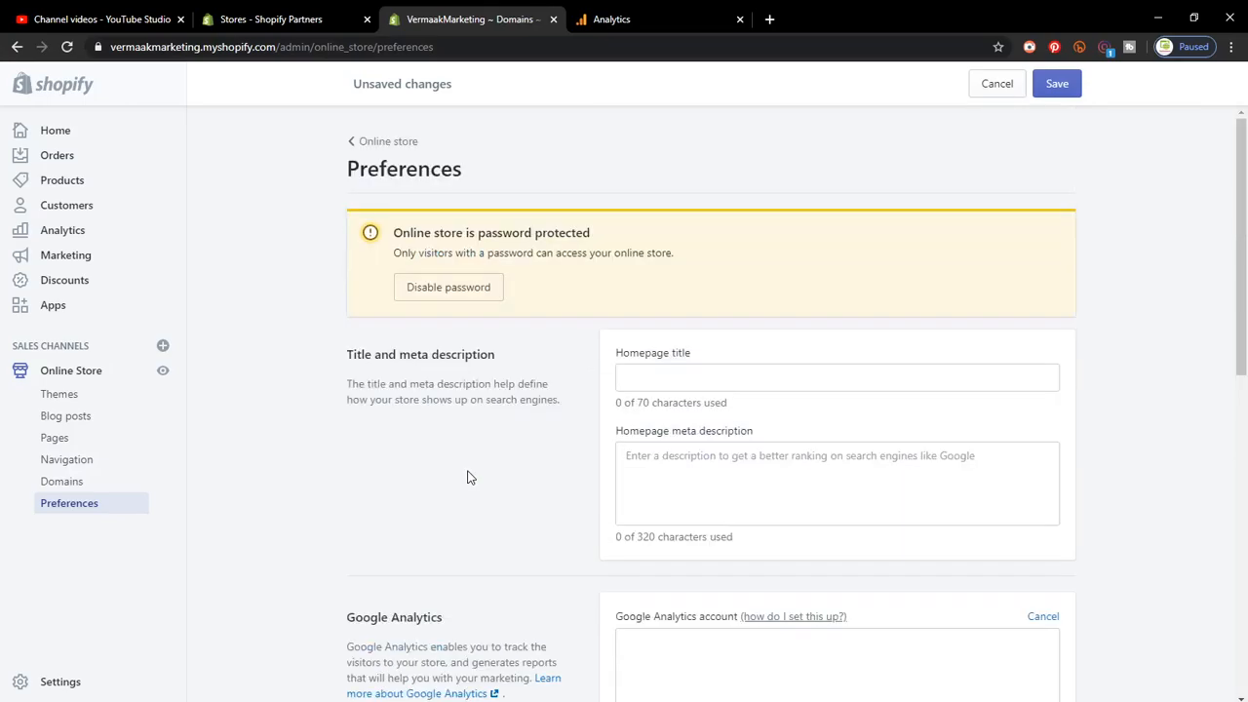